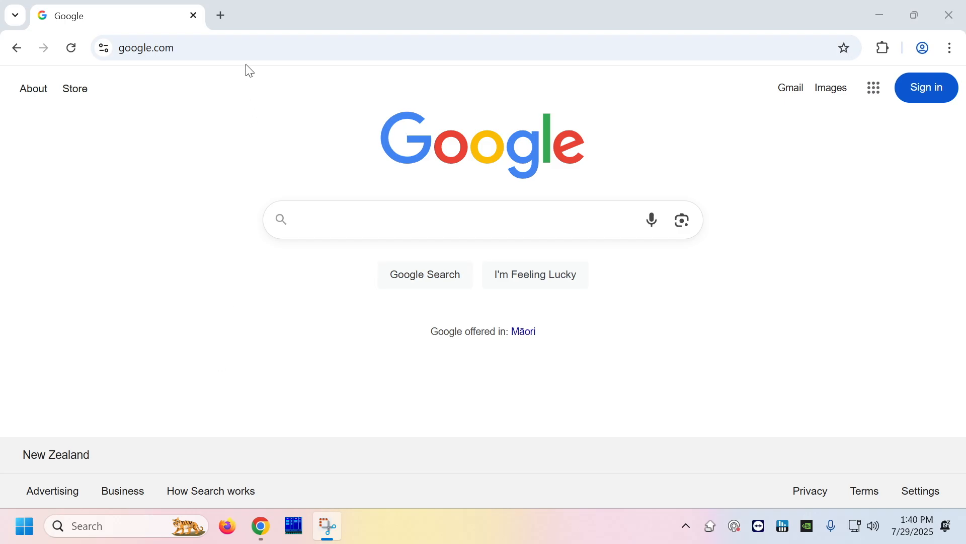
Load the router's login page at 192.168.20.1 in Chrome.
left_click(246, 50)
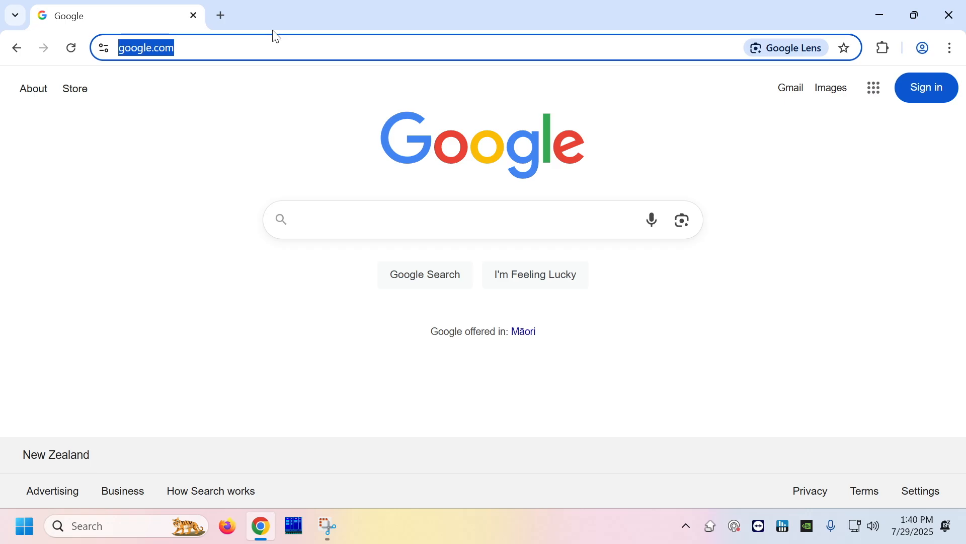
type("192.168.20")
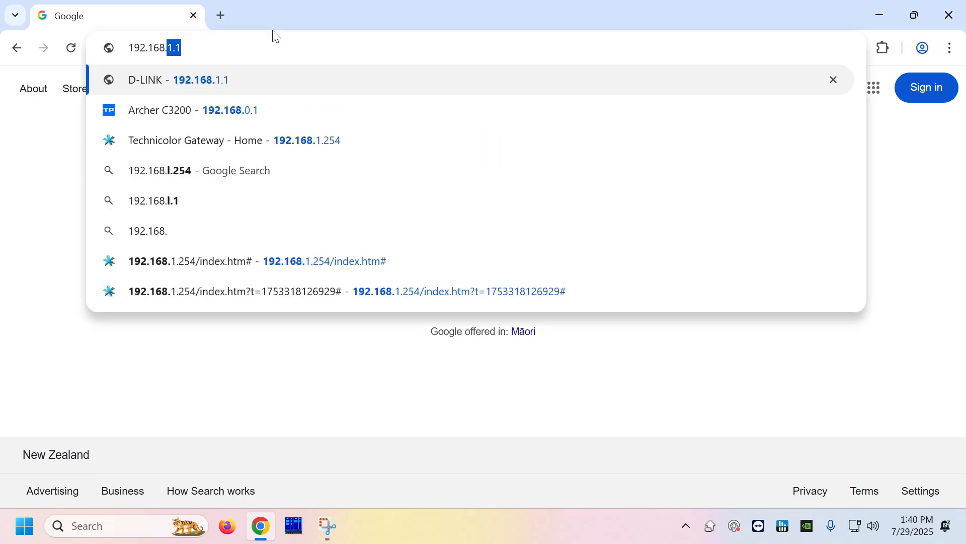
type(".1")
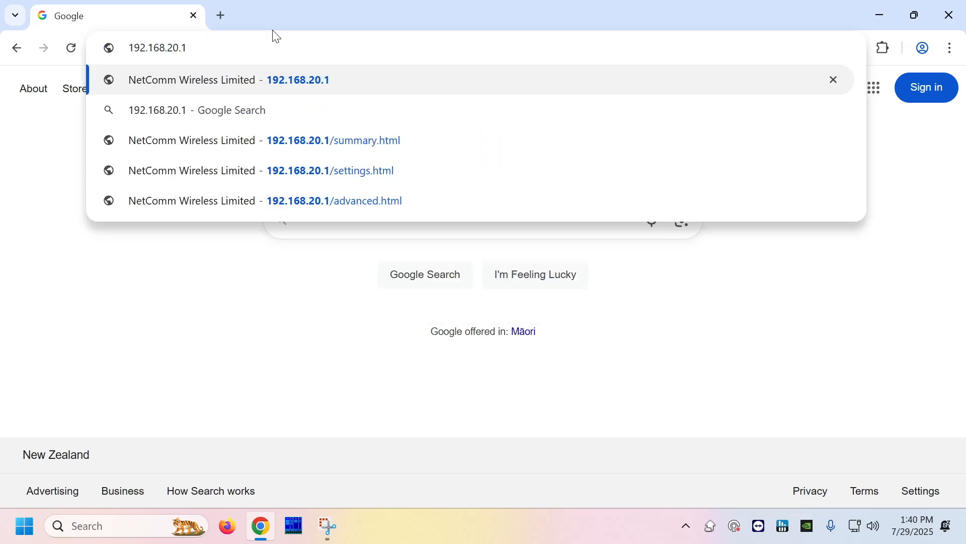
key("Return")
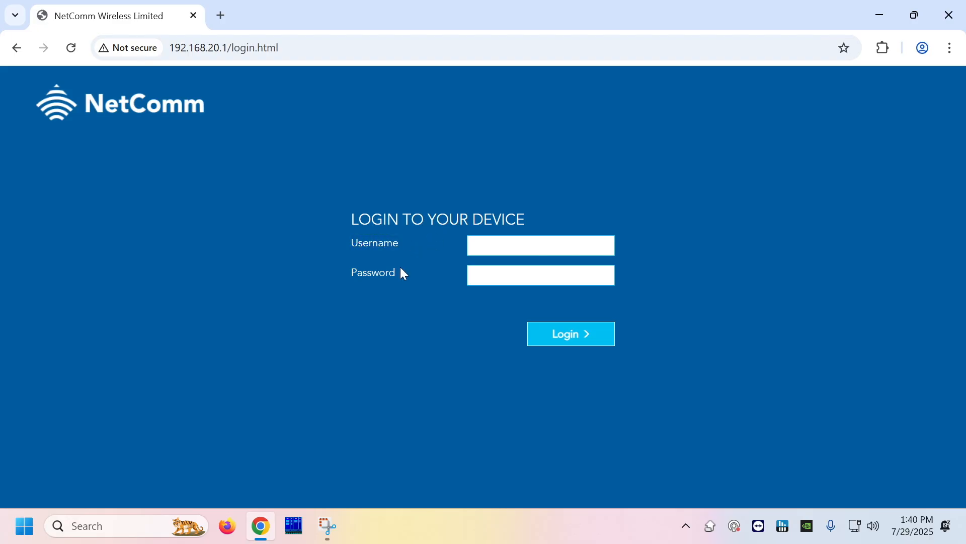
Log in to the gateway with username admin and the router's password.
left_click(469, 244)
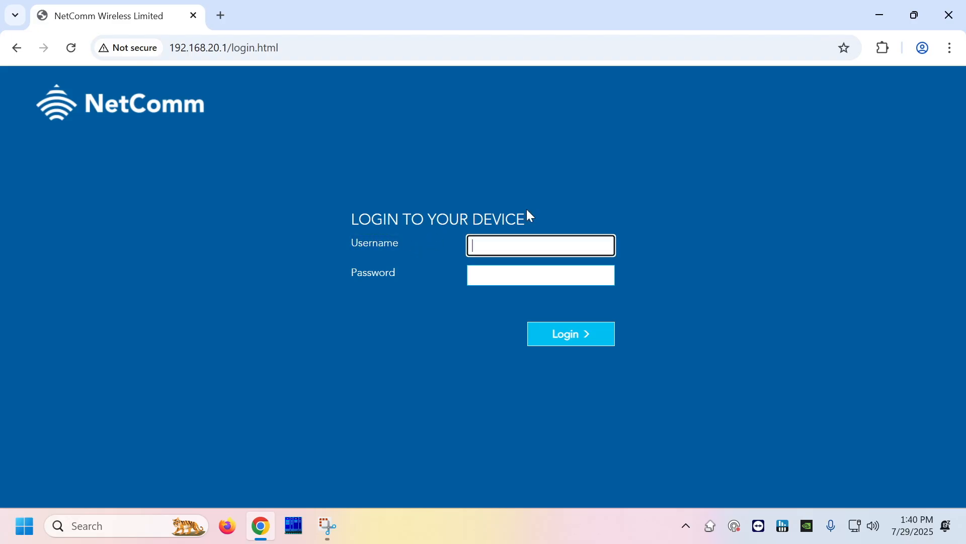
type("admin")
key("Tab")
type("admin")
key("Return")
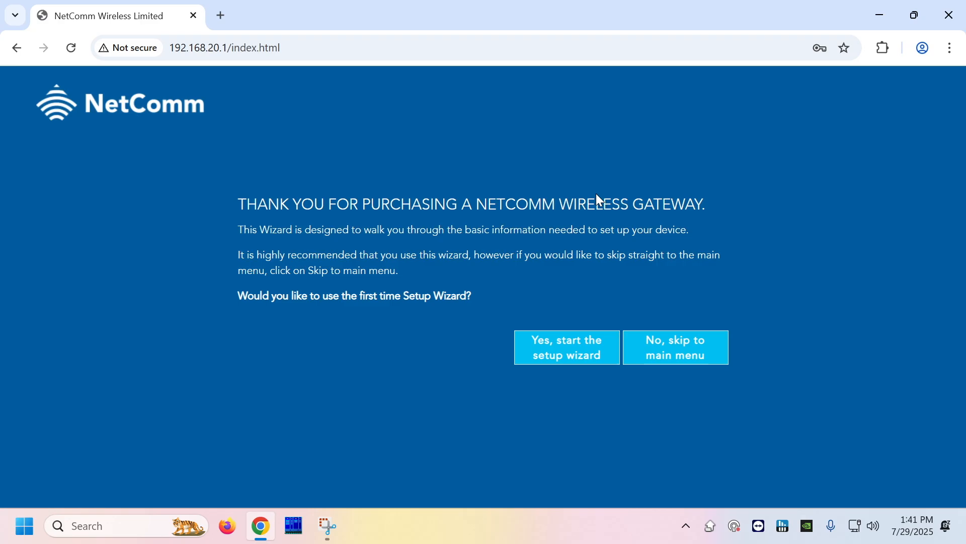
Start the setup wizard and choose Ethernet WAN as the internet service.
left_click(574, 352)
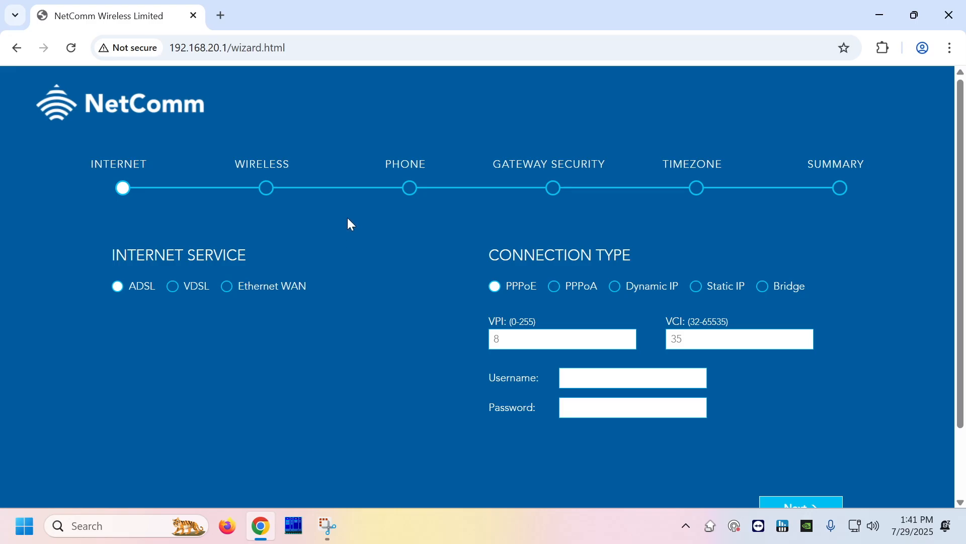
left_click_drag(112, 256, 205, 261)
left_click(323, 319)
left_click(295, 290)
left_click(296, 292)
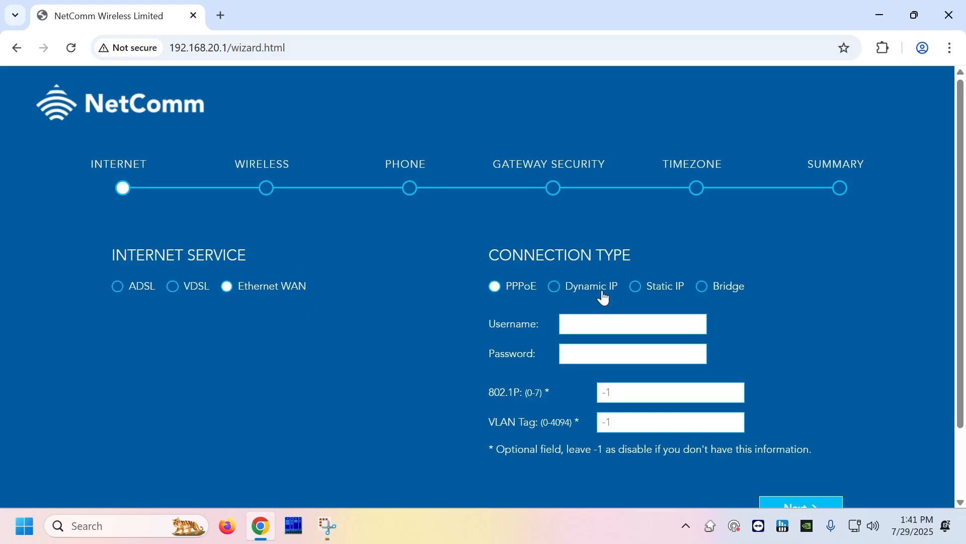
Set the connection to Dynamic IP with 802.1P 0 and VLAN Tag 10, then continue.
left_click(563, 295)
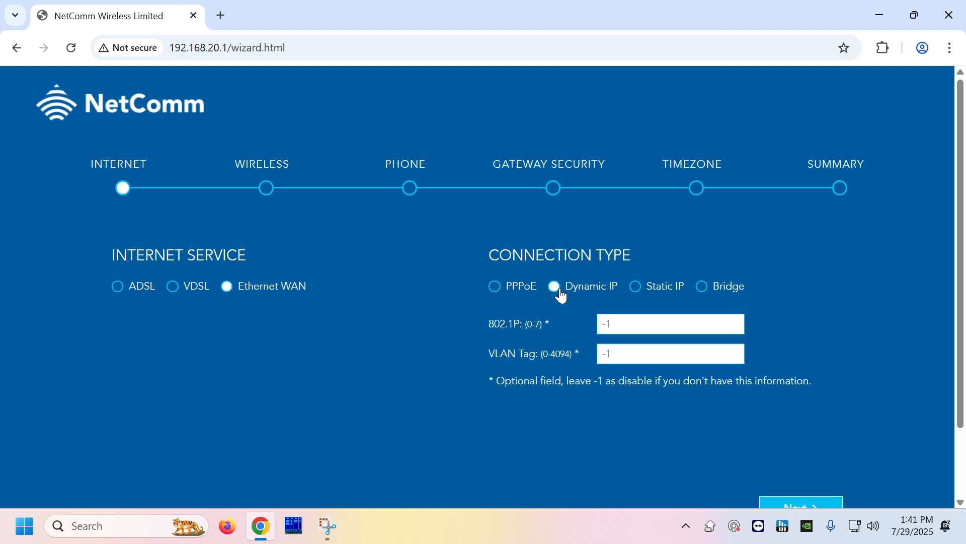
left_click(643, 323)
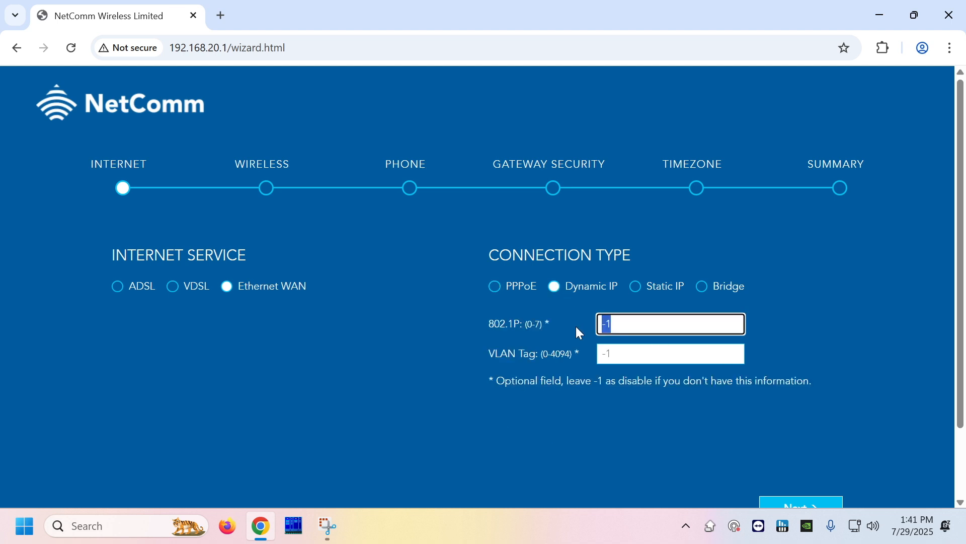
type("0")
left_click(624, 354)
left_click_drag(624, 354, 594, 346)
type("10")
scroll(880, 443, "down", 2)
left_click(822, 432)
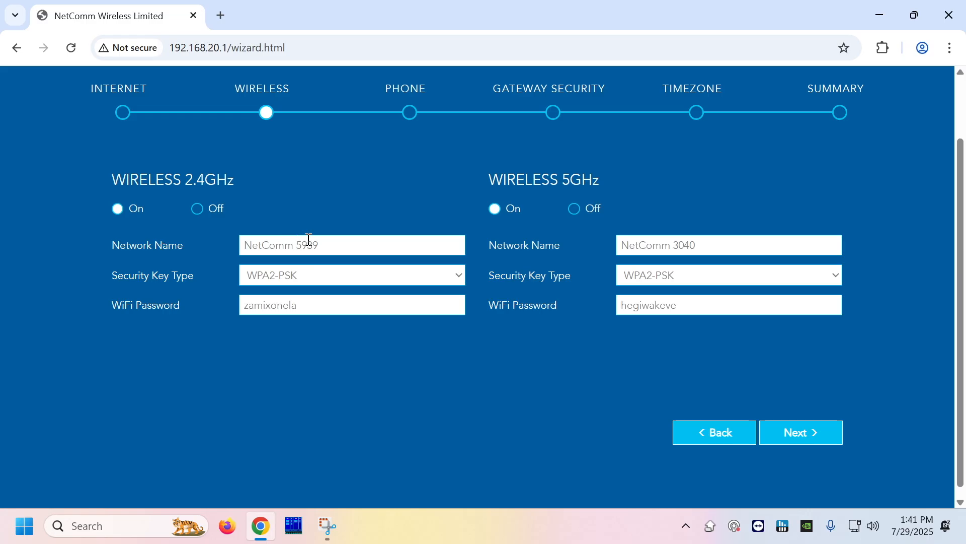
Rename the 2.4GHz network to 'My New Wifi'.
triple_click(340, 243)
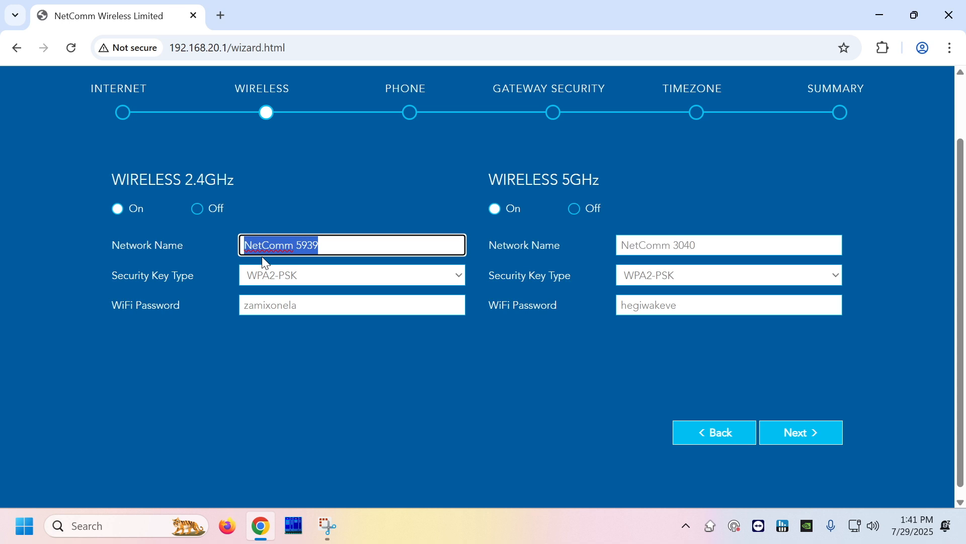
key("BackSpace")
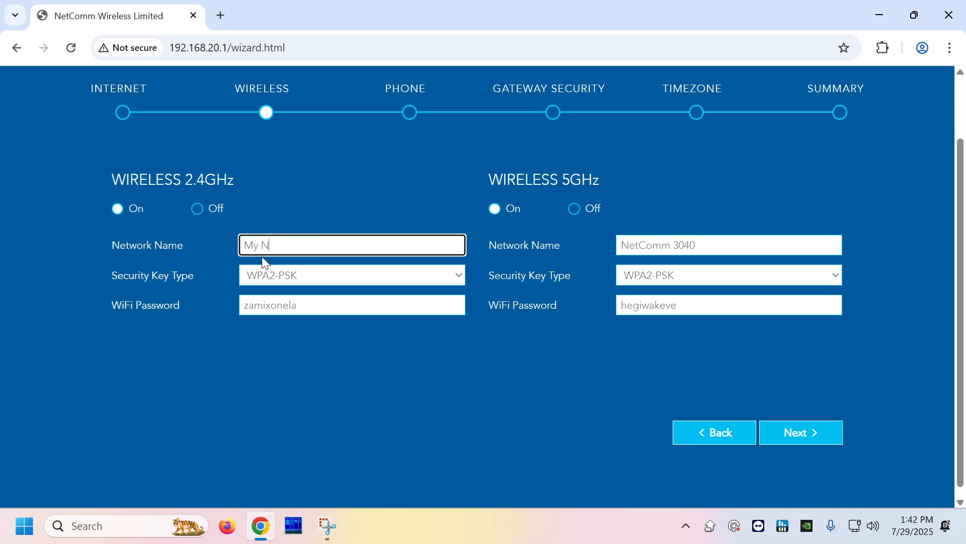
type("My New Wifi")
Replace the 2.4GHz WiFi password with a new password and review both fields.
double_click(326, 311)
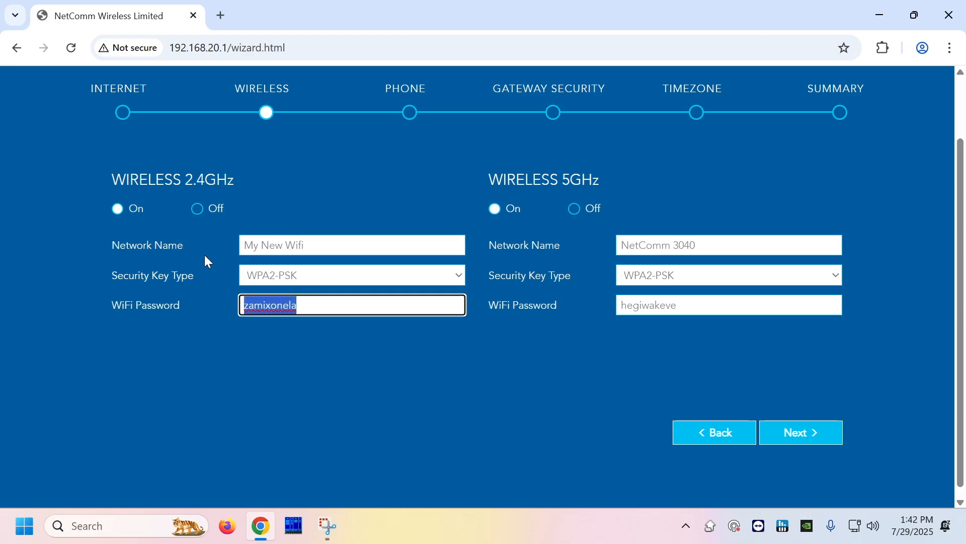
type("My New Passw")
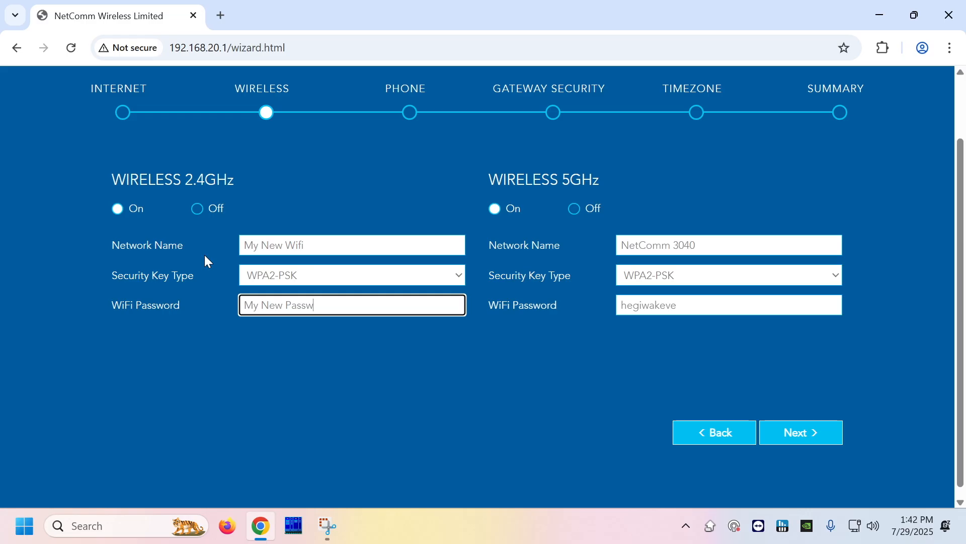
type("ord!")
left_click(312, 243)
left_click_drag(312, 243, 190, 234)
left_click_drag(342, 305, 220, 308)
left_click(308, 383)
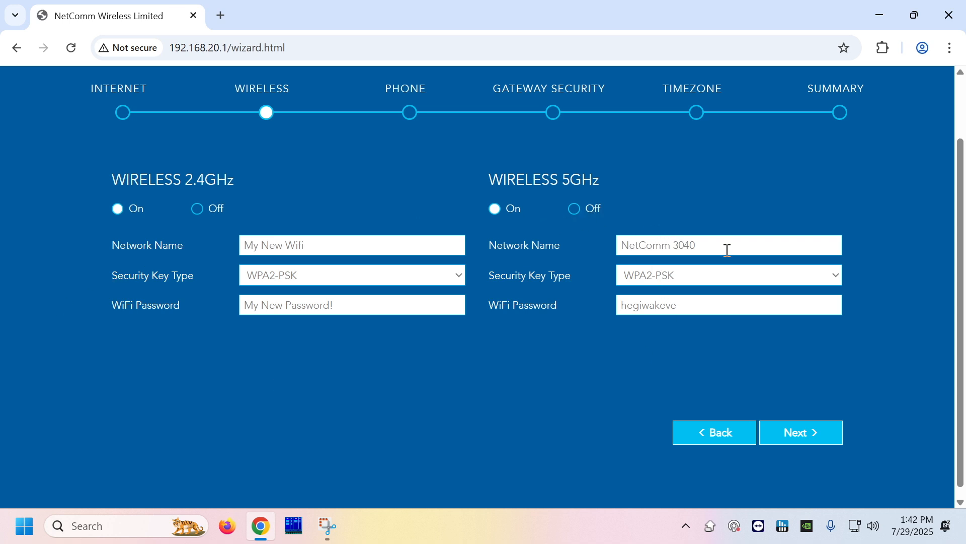
Advance past the wireless step and skip the optional Phone setup.
left_click(842, 433)
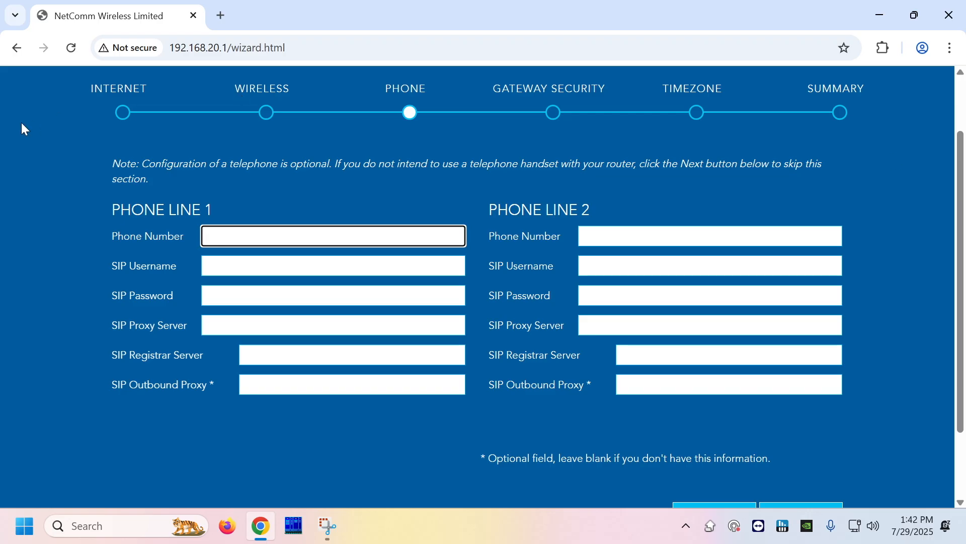
scroll(929, 336, "down", 2)
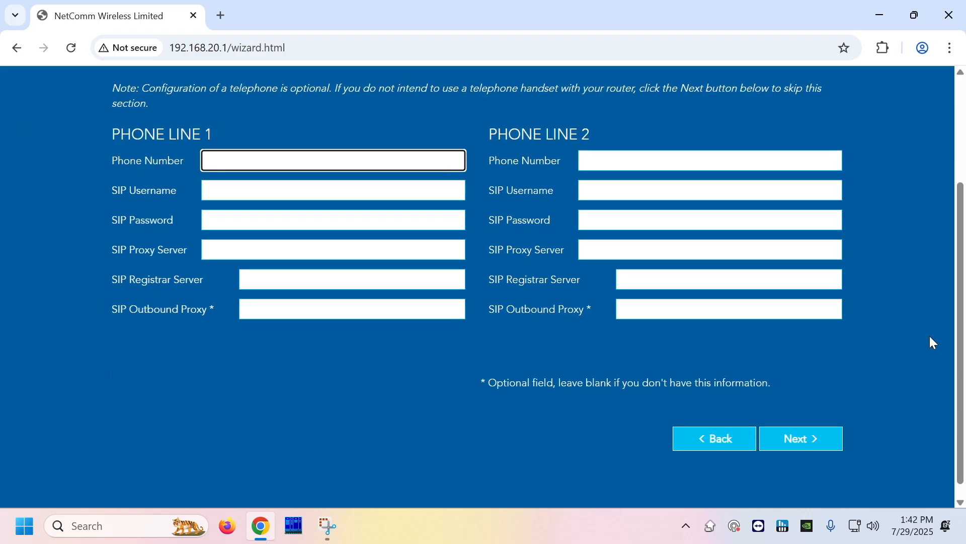
left_click(824, 439)
scroll(760, 325, "up", 1)
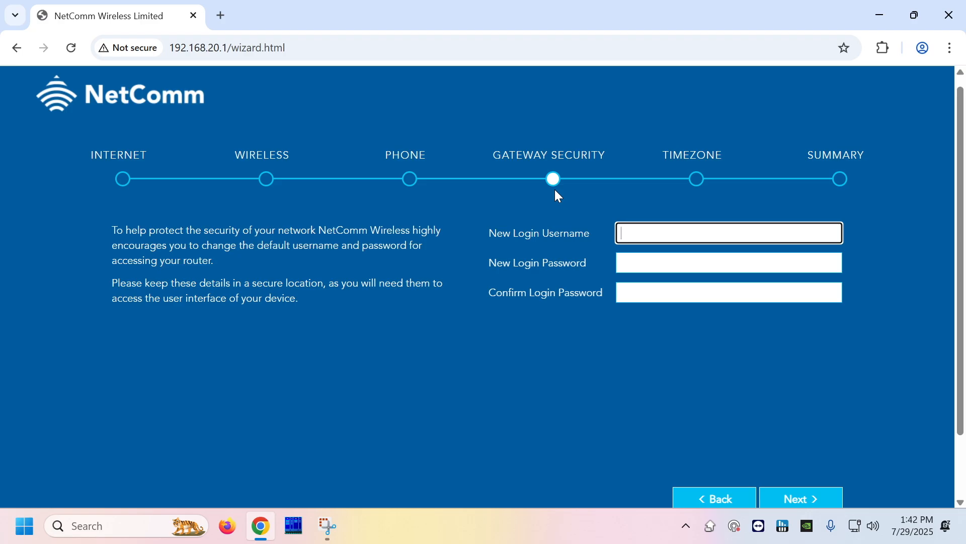
Enter admin as the new login username and a new login password.
type("admin")
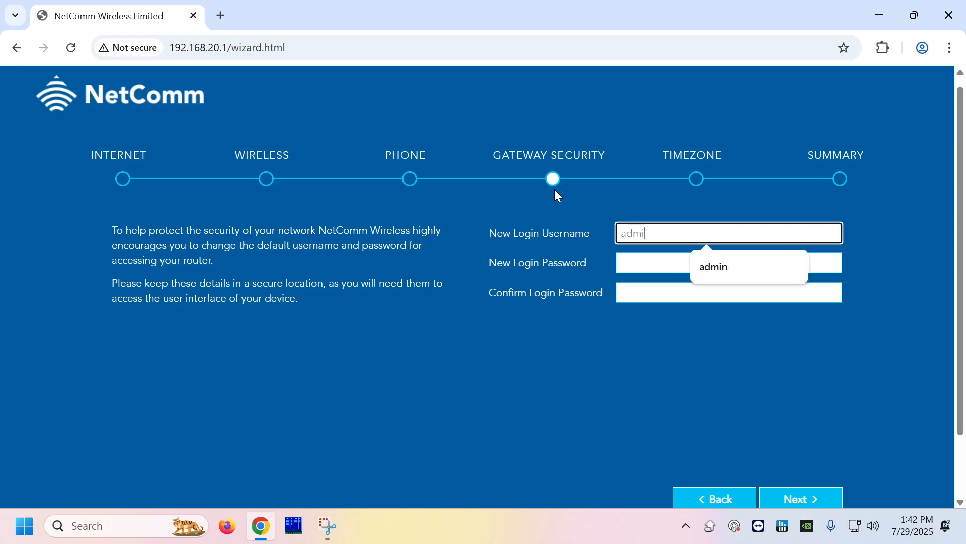
key("Tab")
type("Pass")
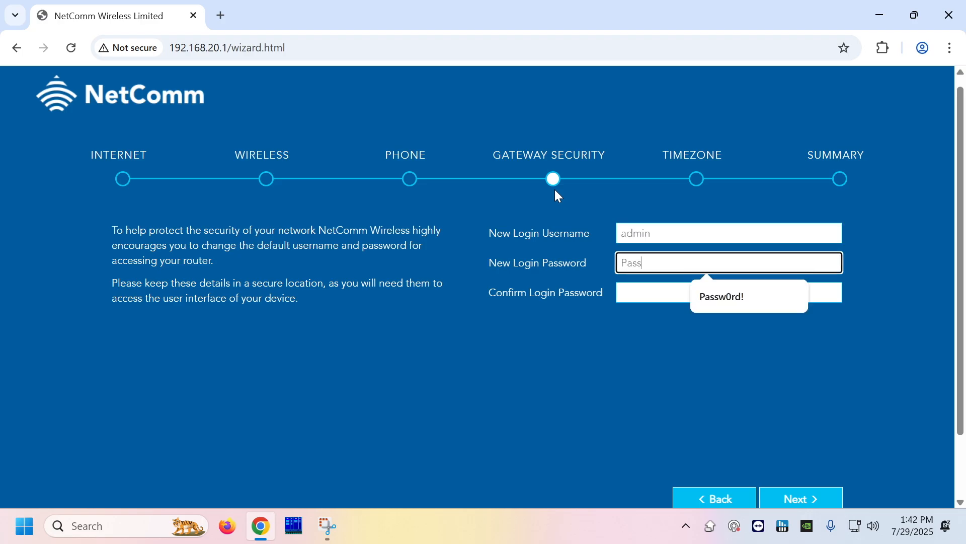
type("w0rd!")
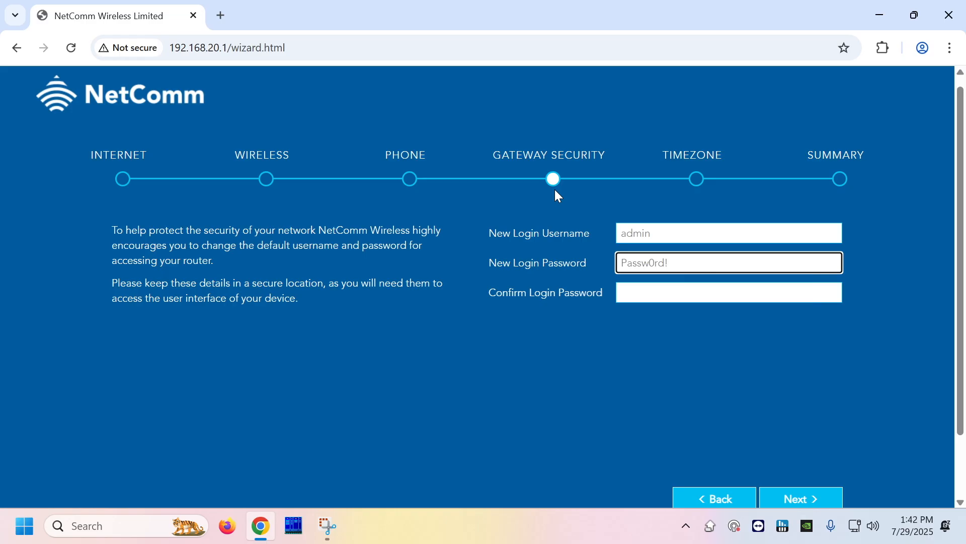
key("Tab")
type("Passw0rd!")
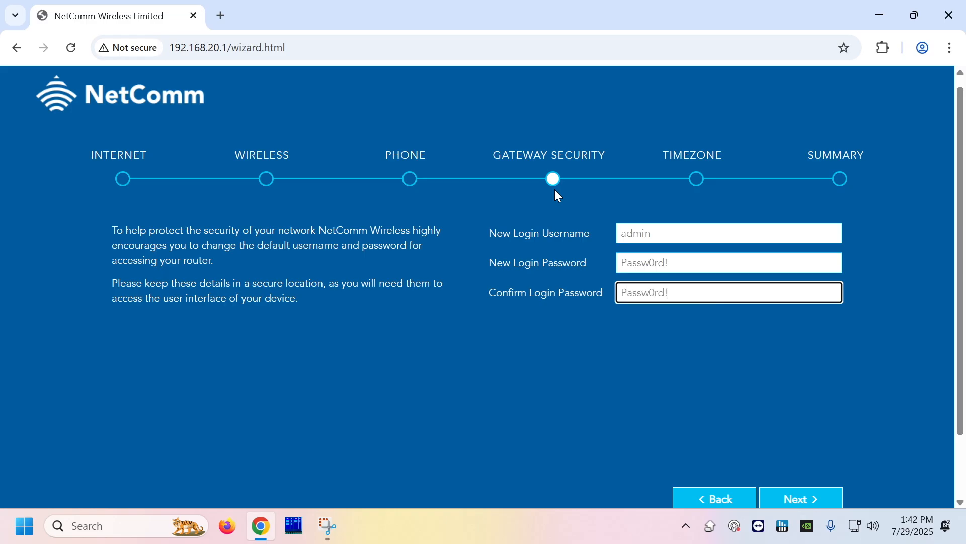
Set the timezone to (GMT+12:00) Auckland, Wellington and continue to the Summary.
left_click(801, 497)
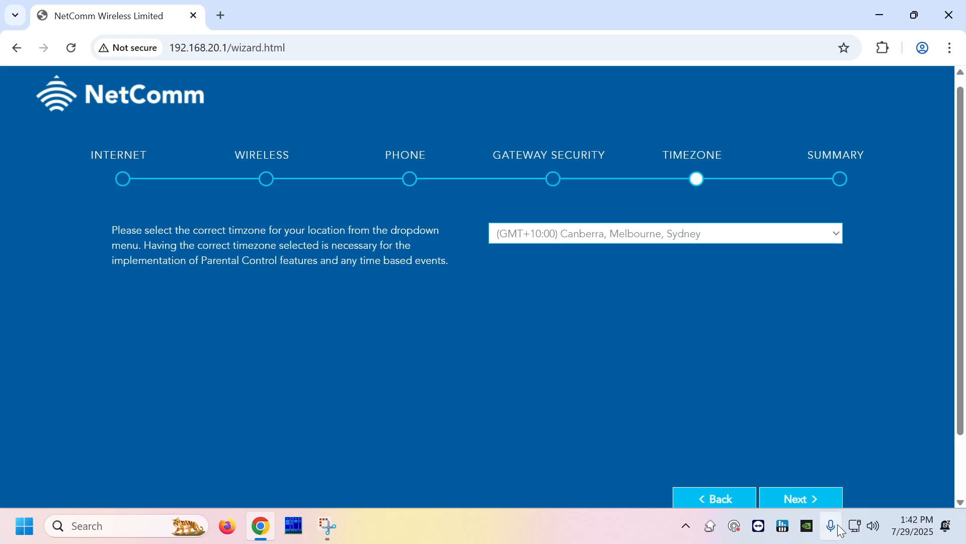
left_click(686, 235)
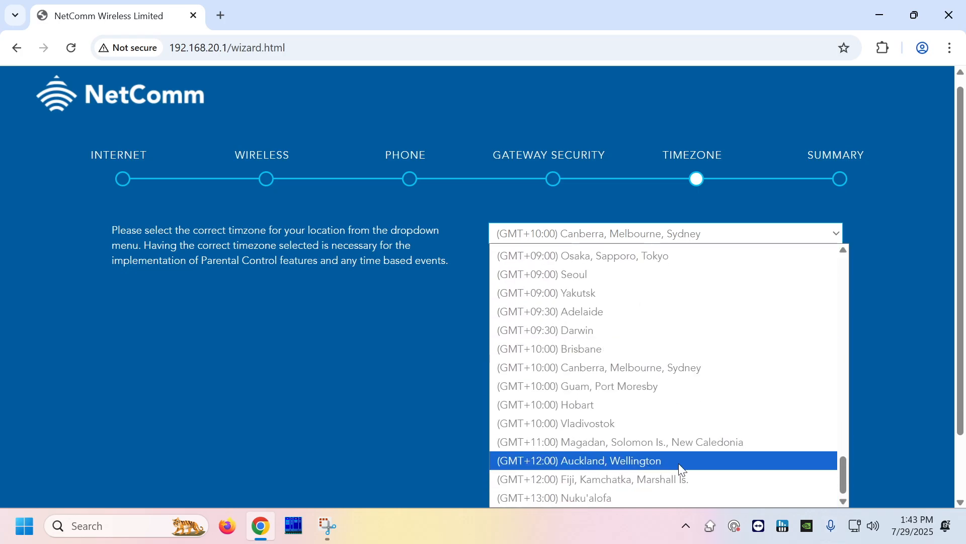
left_click(679, 463)
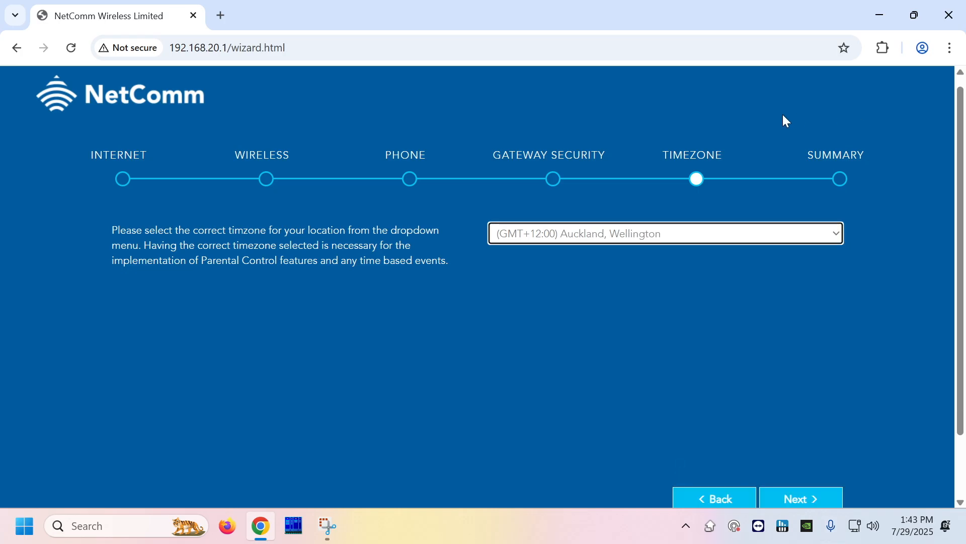
left_click(820, 501)
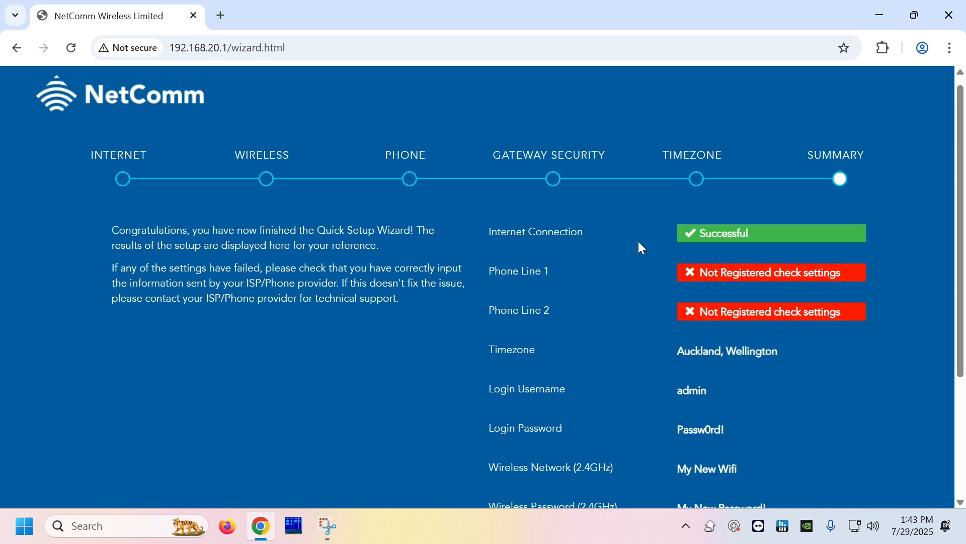
scroll(533, 252, "down", 1)
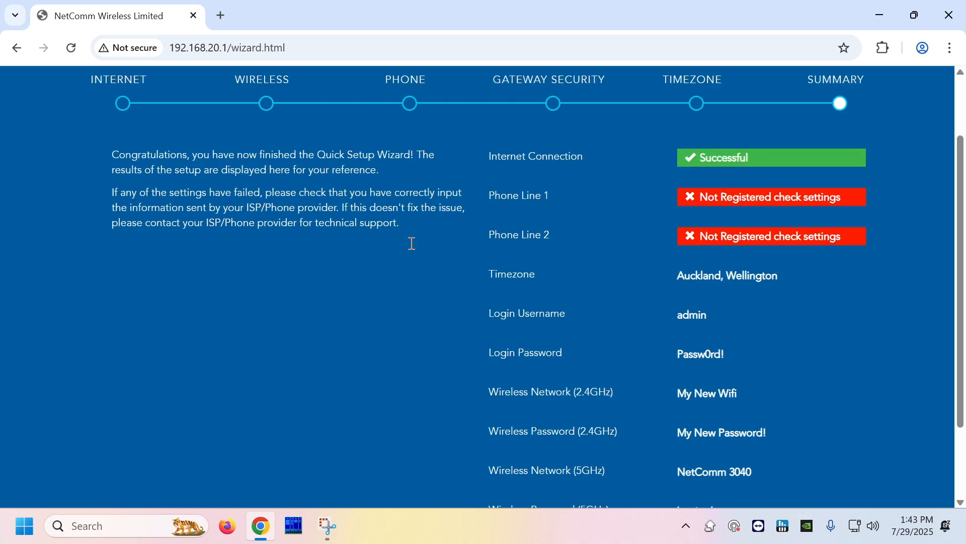
scroll(691, 328, "down", 1)
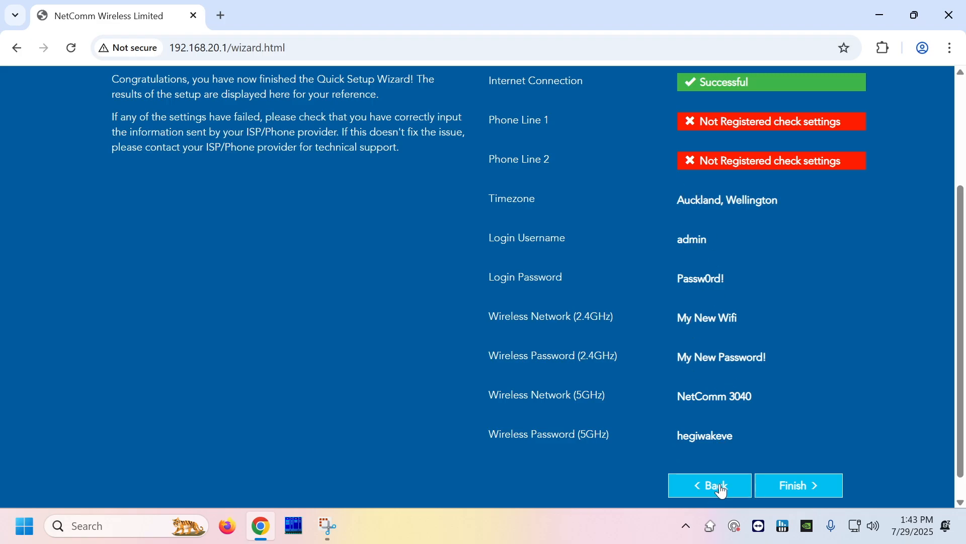
Finish the Quick Setup Wizard from its Summary page.
left_click(799, 494)
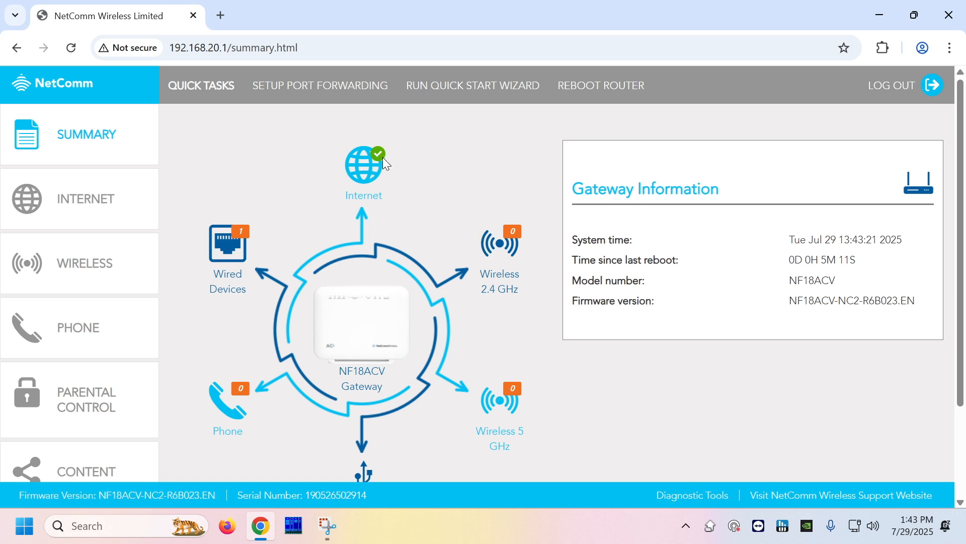
Open the INTERNET settings and start creating a new connection.
left_click(109, 204)
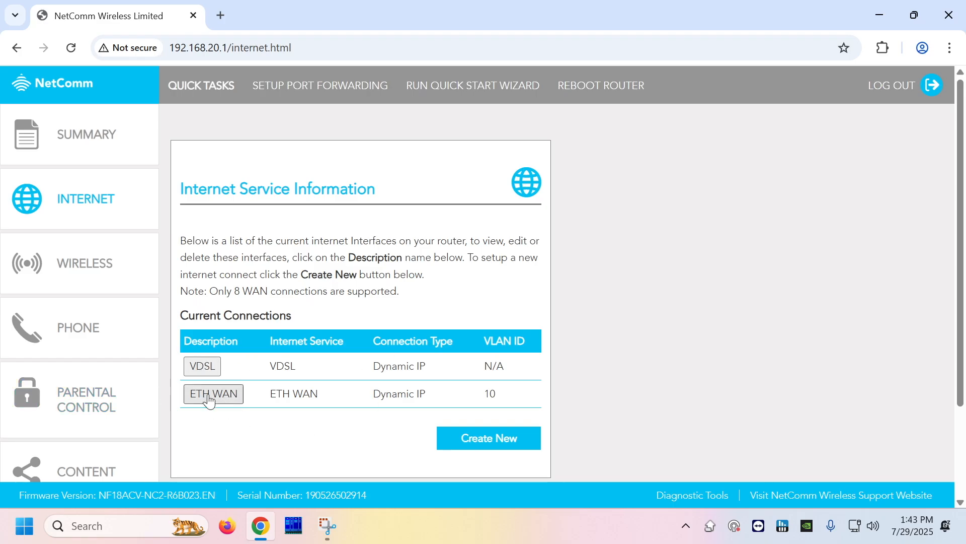
left_click_drag(513, 397, 204, 396)
left_click(226, 415)
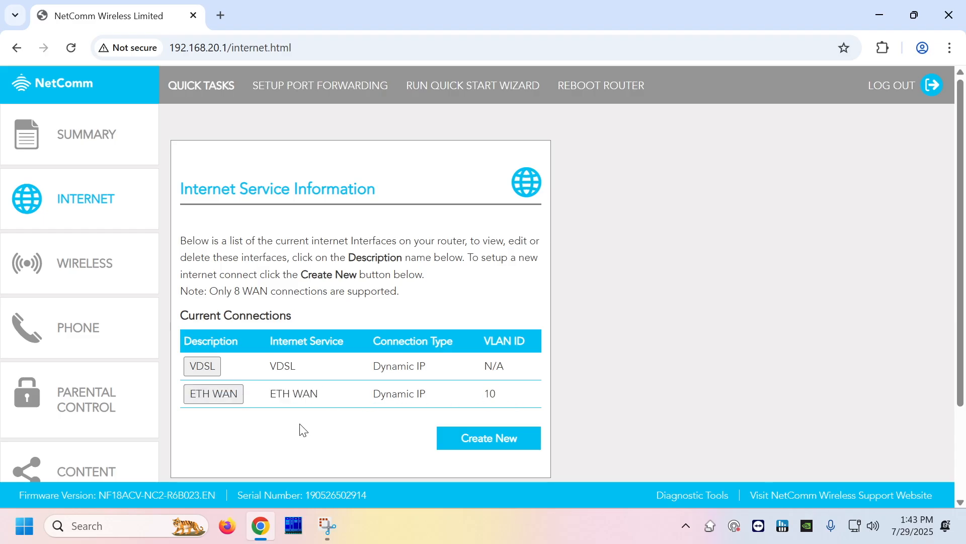
left_click(460, 445)
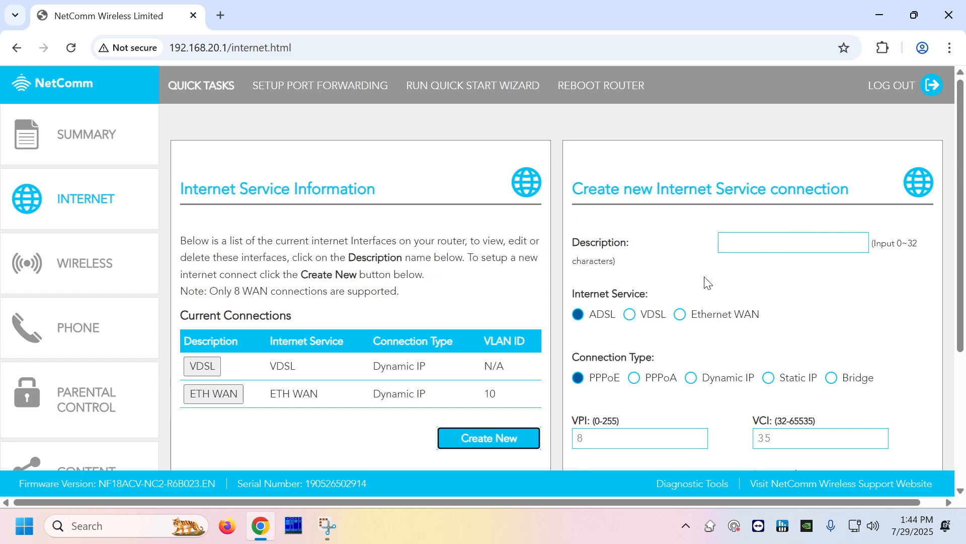
scroll(718, 268, "down", 2)
scroll(740, 322, "up", 1)
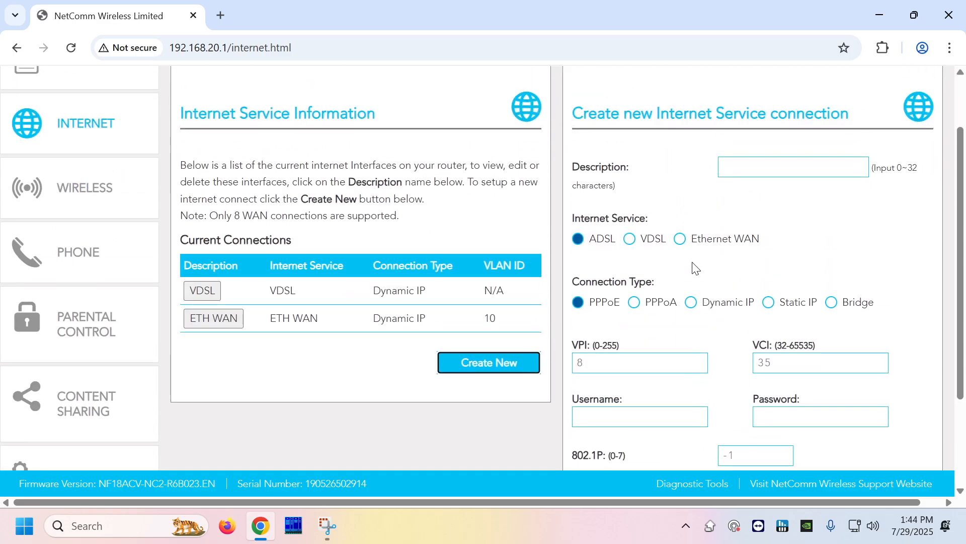
Configure an Ethernet WAN, Dynamic IP connection with 802.1P 0, VLAN 10, description 'Internet', and apply.
left_click(680, 239)
left_click(635, 303)
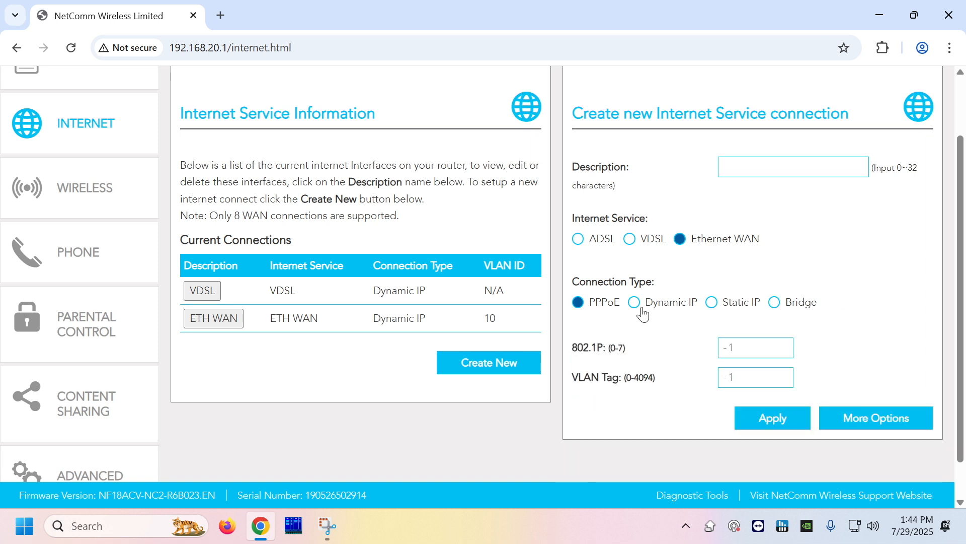
left_click(756, 348)
type("0")
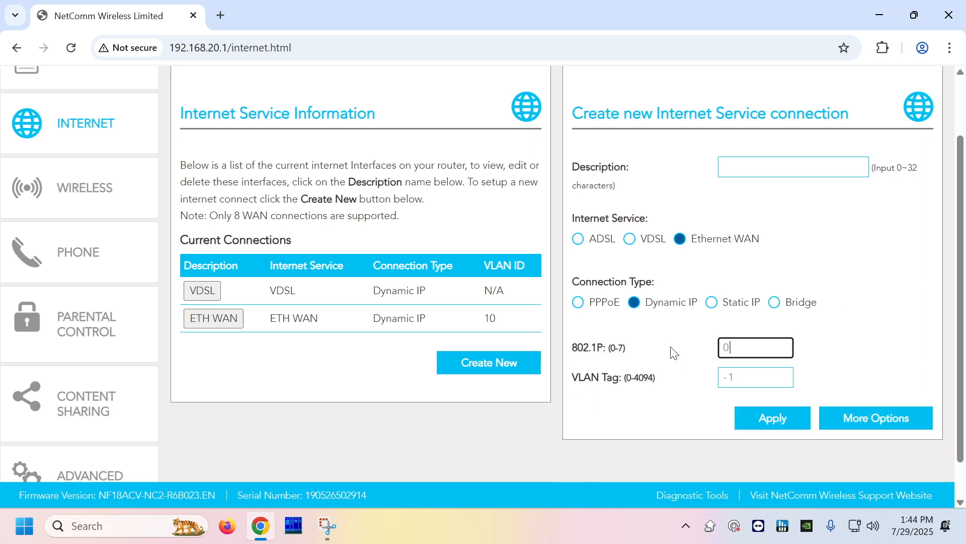
key("Tab")
type("10")
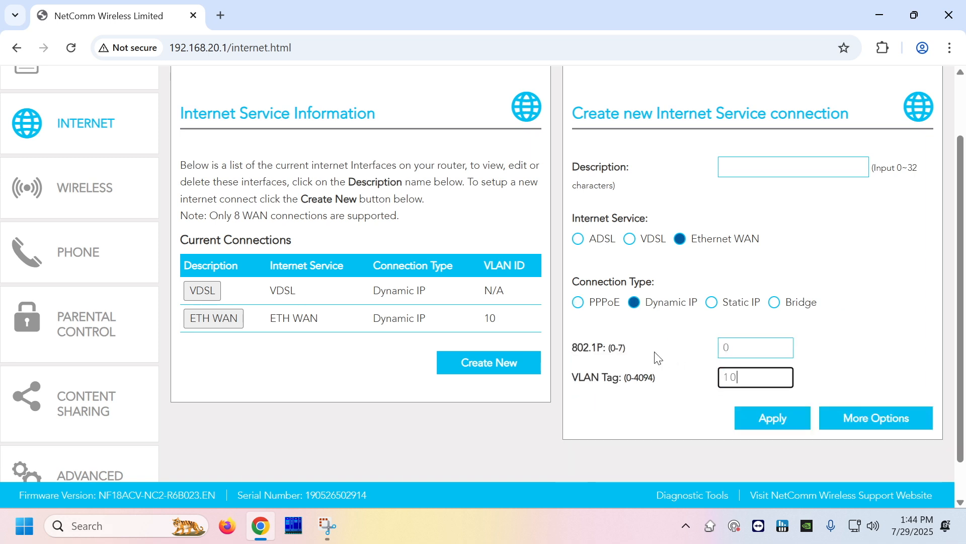
left_click(794, 166)
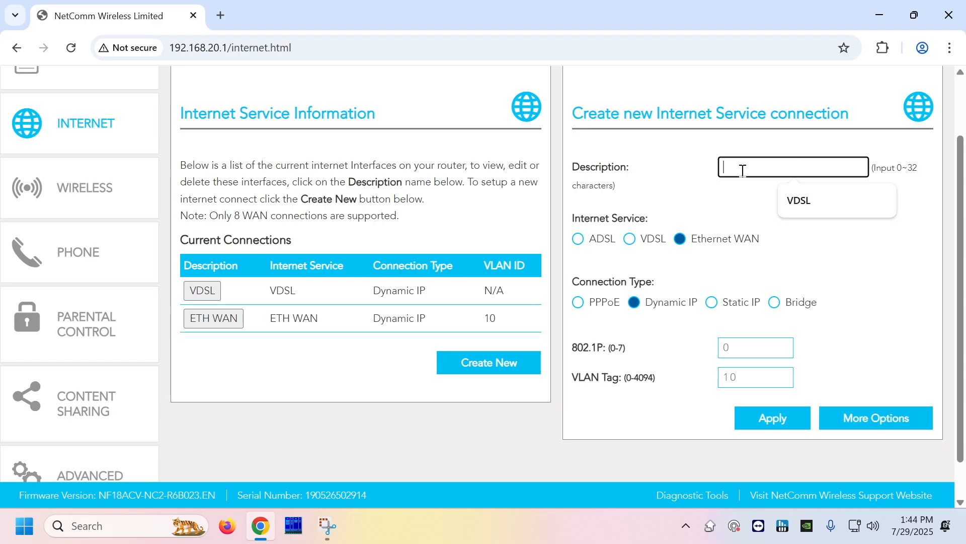
type("Internet")
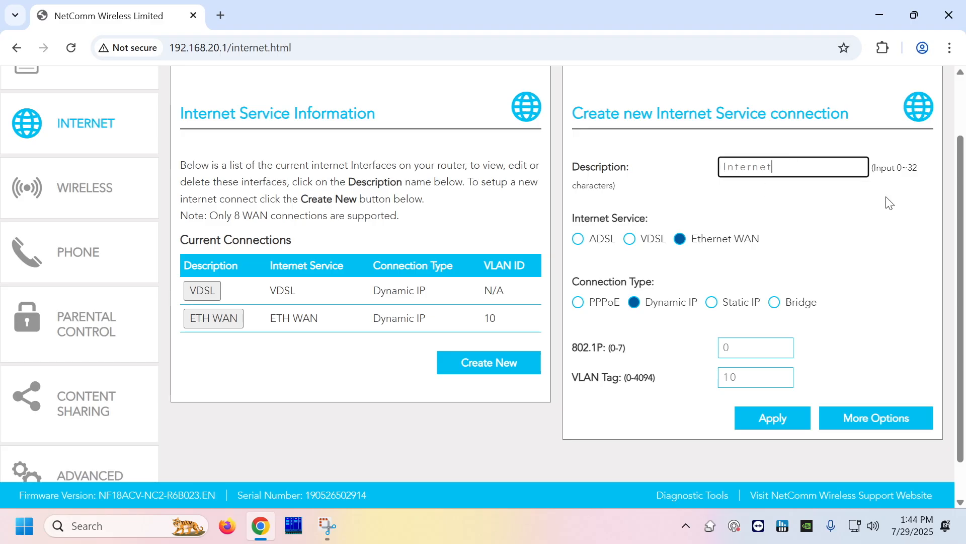
left_click(793, 418)
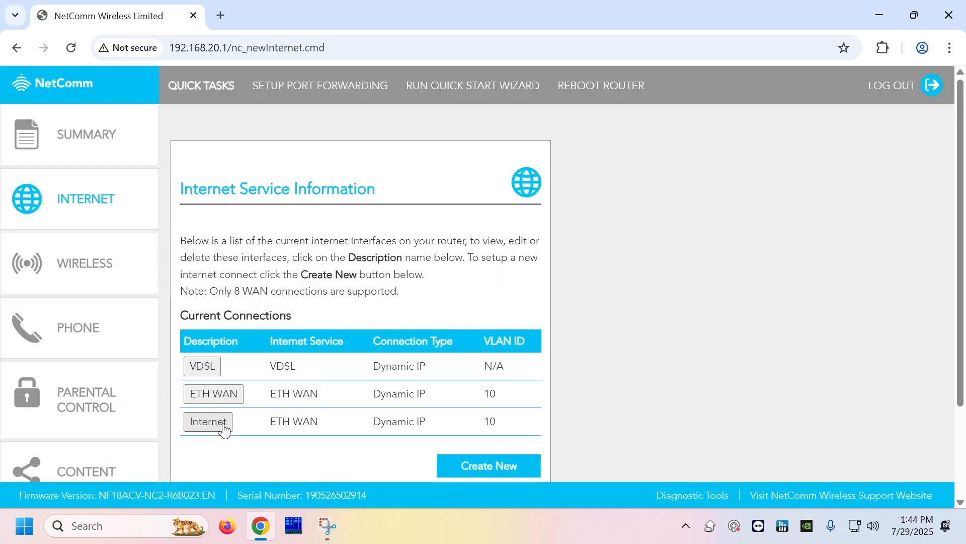
Delete the VDSL connection from Current Connections.
scroll(291, 421, "down", 1)
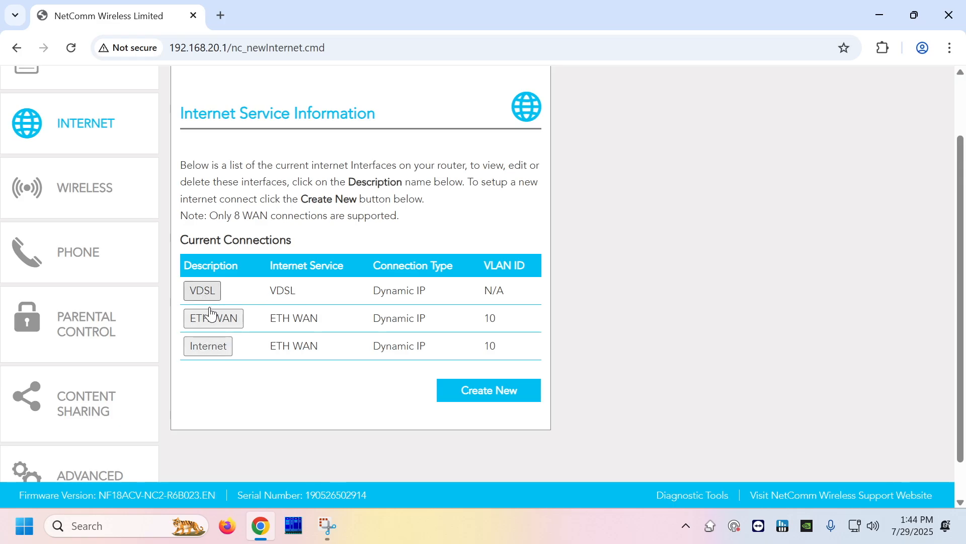
left_click(205, 289)
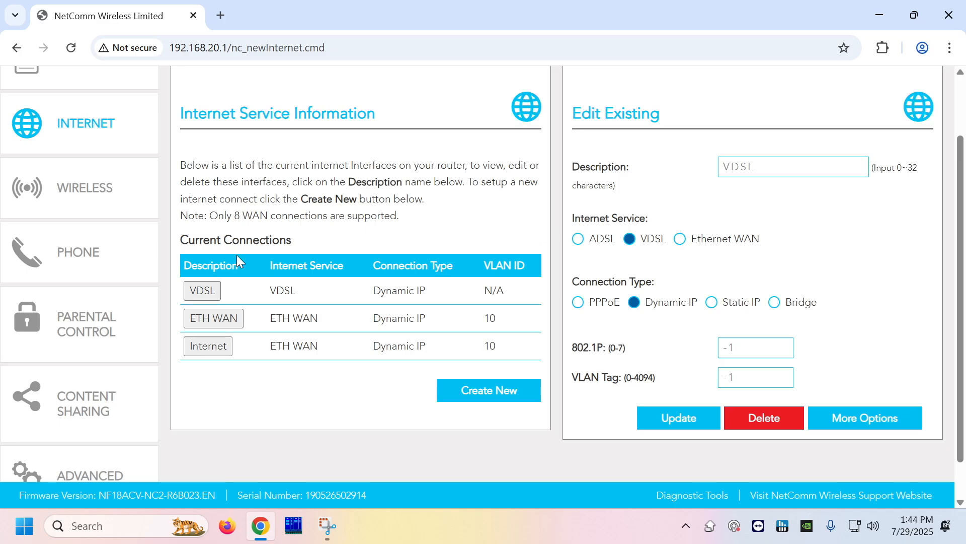
left_click_drag(513, 294, 198, 288)
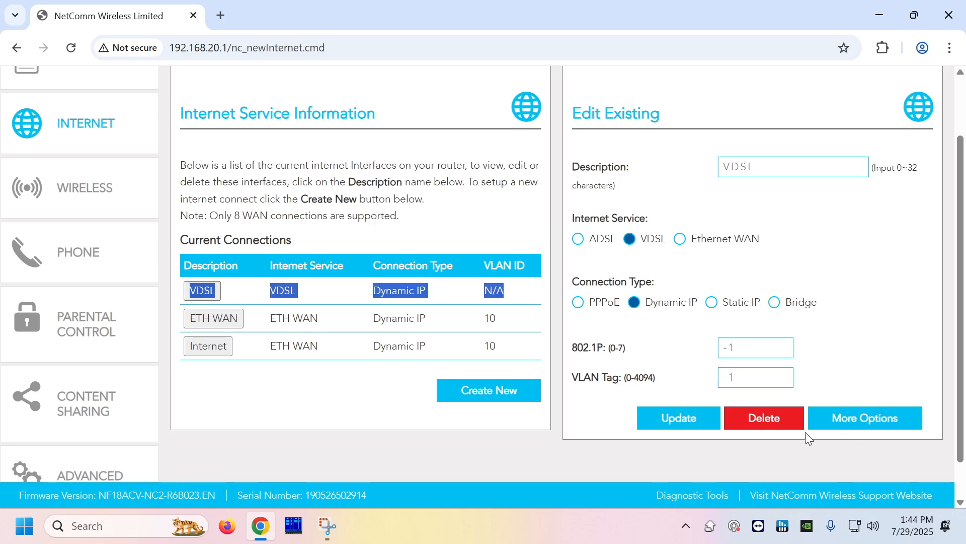
left_click(778, 420)
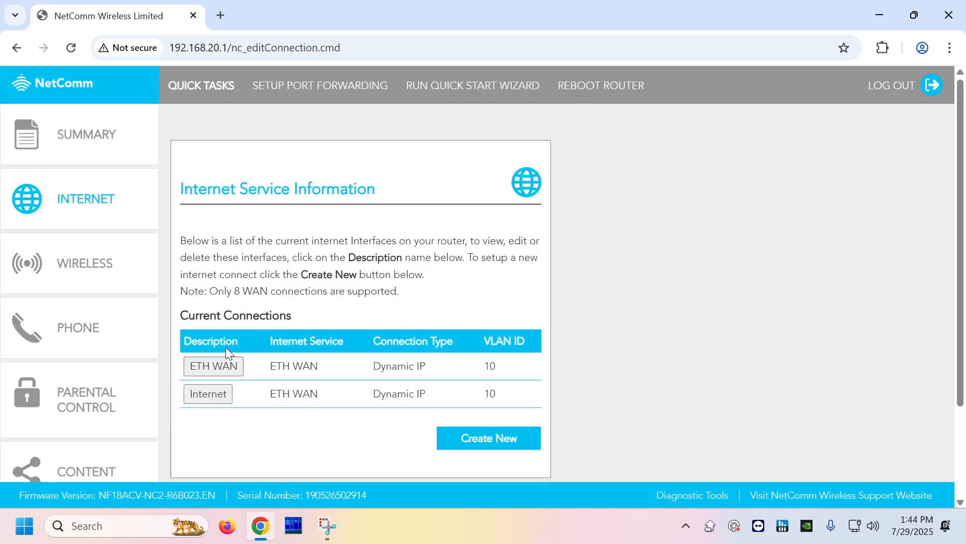
Delete the duplicate 'Internet' connection, leaving only ETH WAN.
left_click(225, 402)
scroll(639, 353, "down", 3)
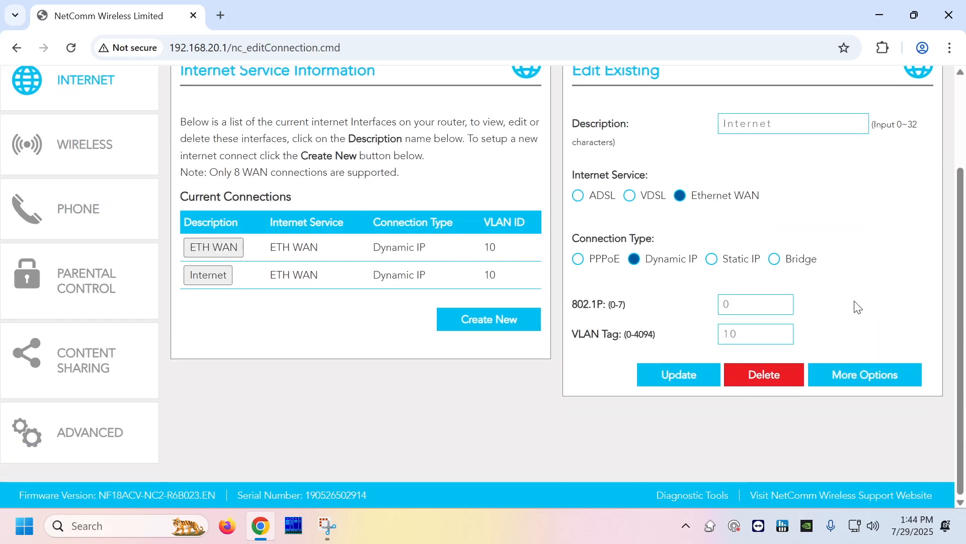
left_click(767, 377)
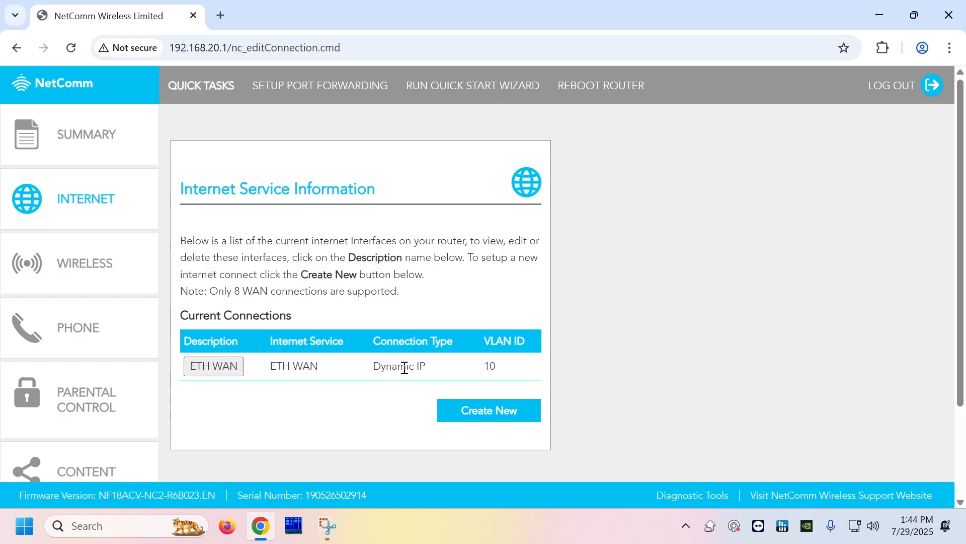
Go to the Wireless settings and show the 2.4 GHz network.
left_click(101, 149)
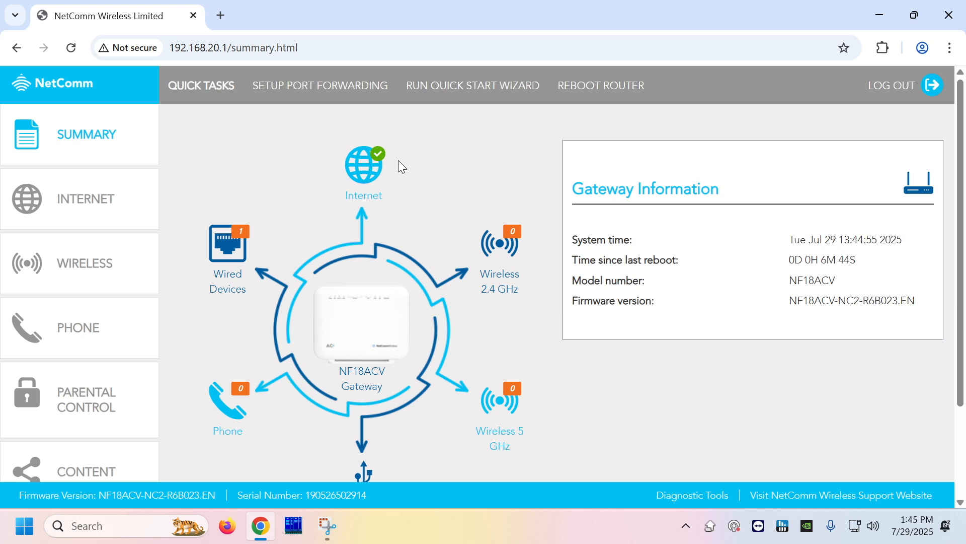
left_click(105, 263)
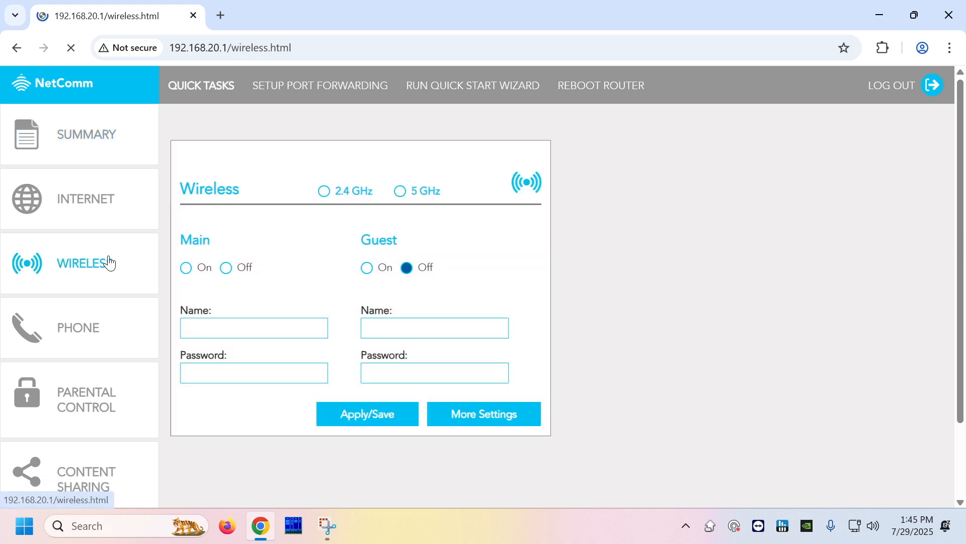
left_click(324, 192)
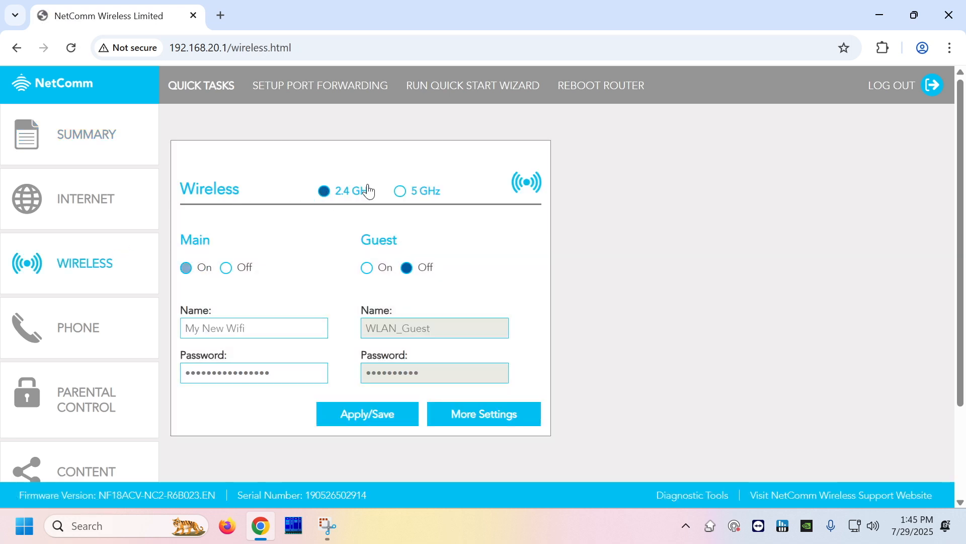
left_click(401, 192)
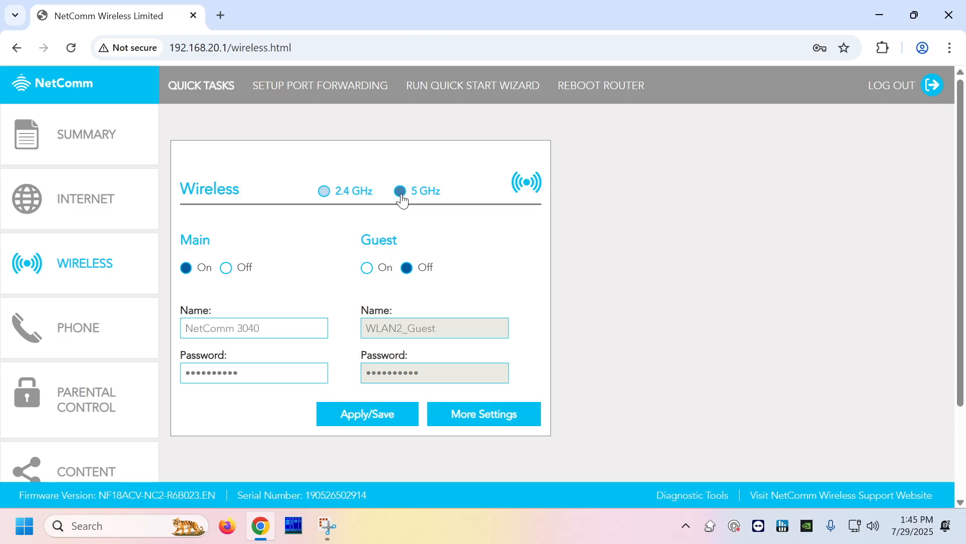
left_click(325, 191)
left_click(400, 191)
left_click(351, 197)
Replace the 2.4 GHz main network name with 'New Wifi'.
left_click(246, 327)
key("ctrl+a")
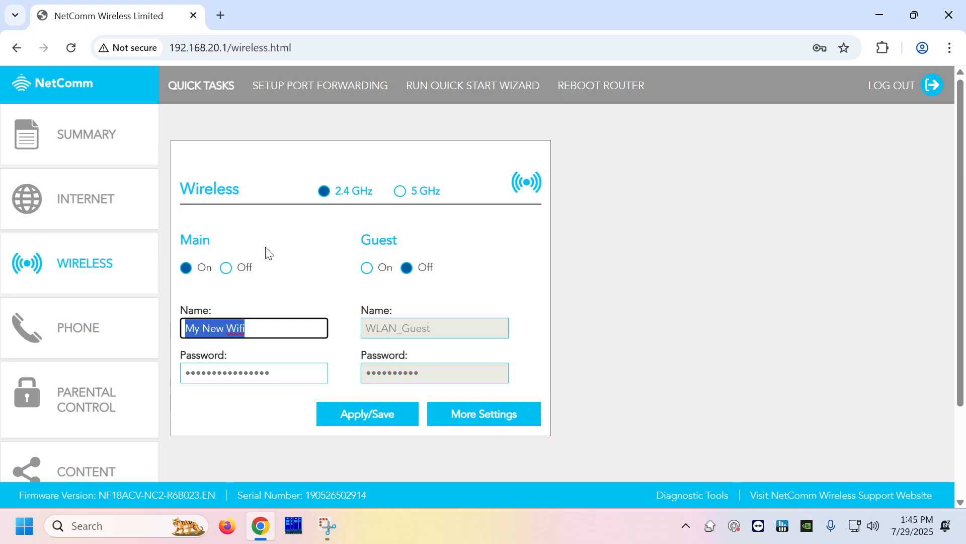
type("New Wifi")
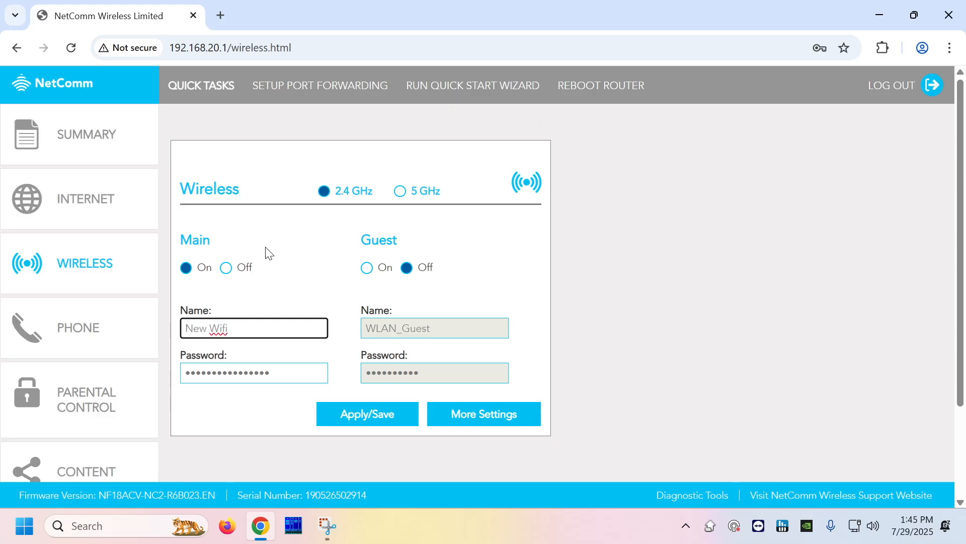